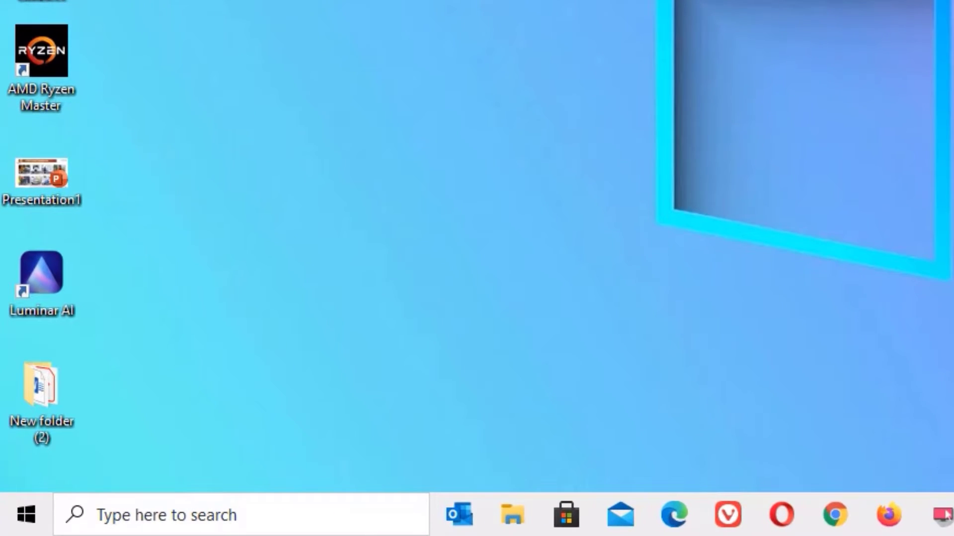
Search Windows for 'run' and open the Run box
left_click(238, 531)
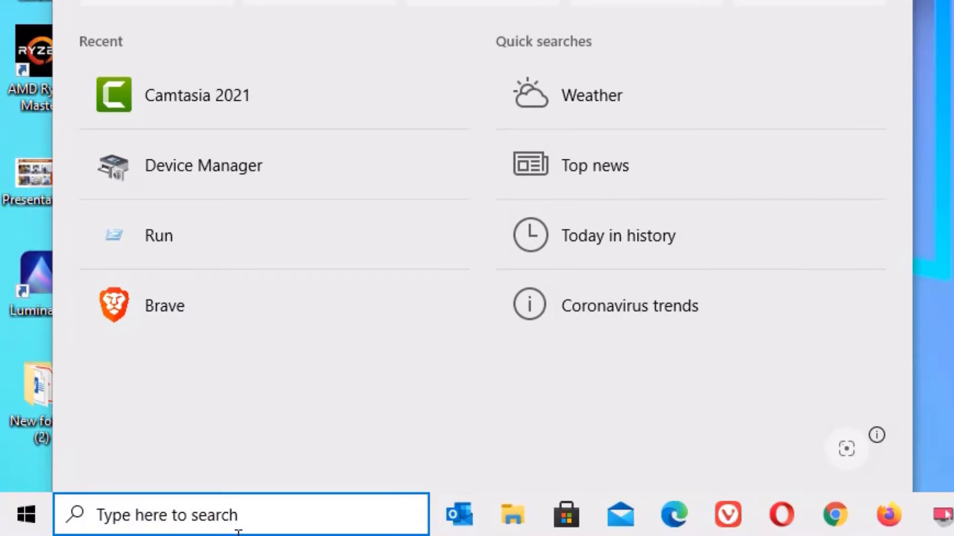
type("run")
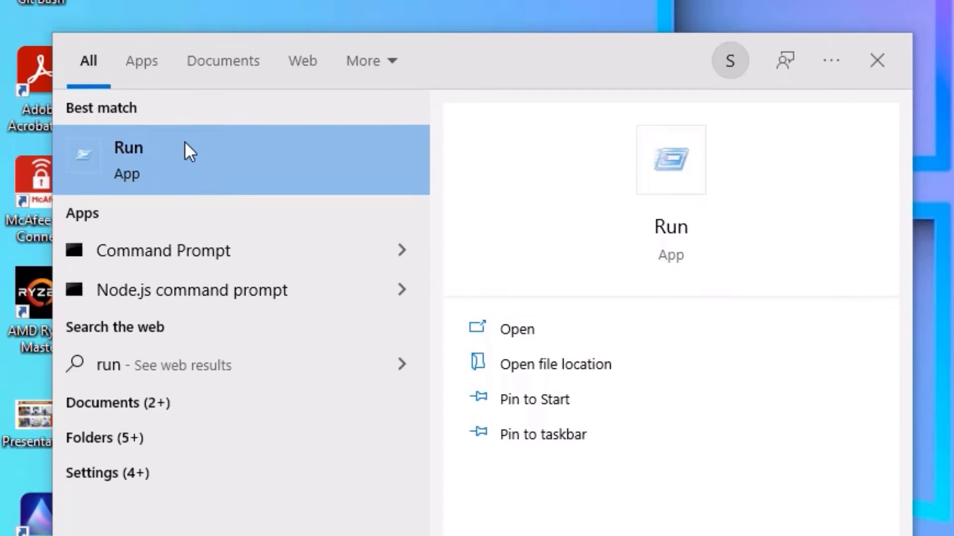
left_click(185, 142)
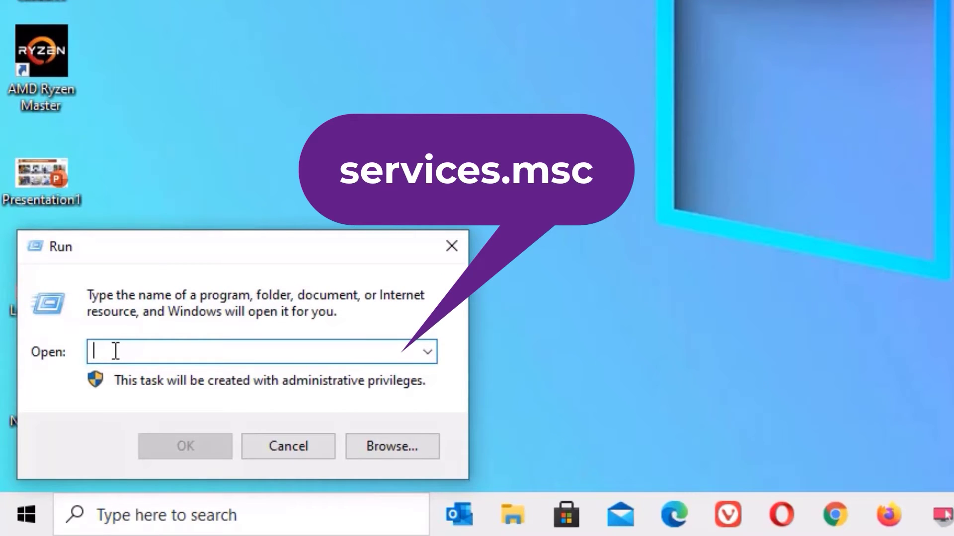
Launch services.msc and open the WLAN AutoConfig service's properties
type("services.msc")
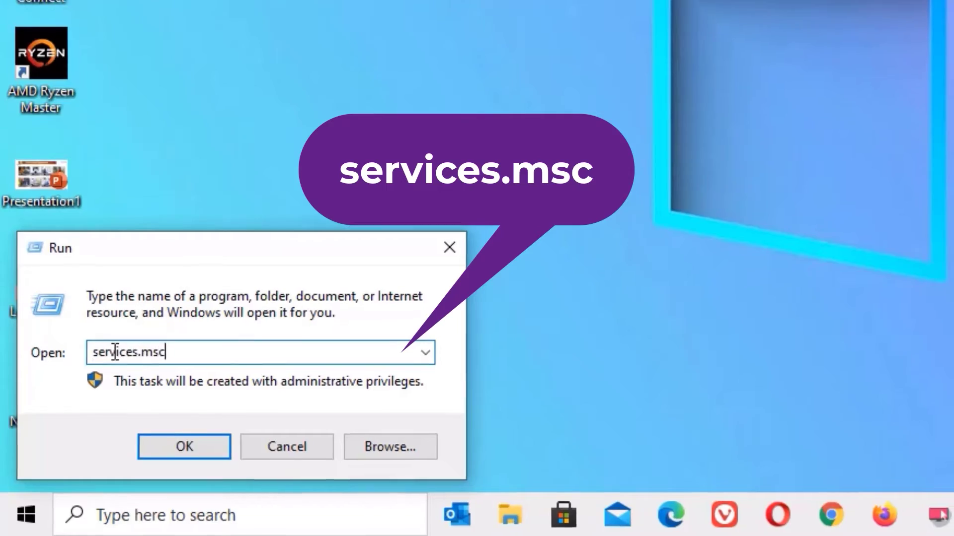
key("Return")
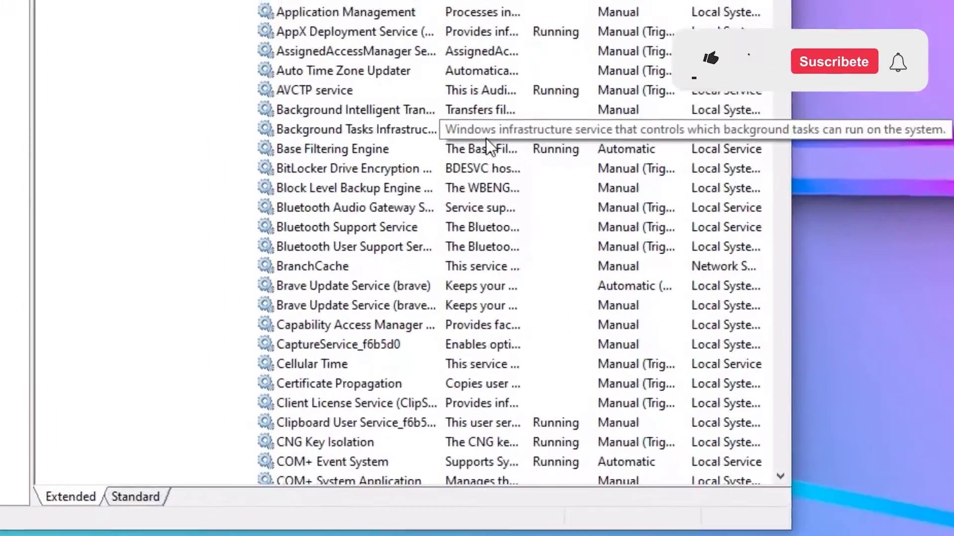
scroll(325, 259, "down", 20)
scroll(324, 258, "down", 20)
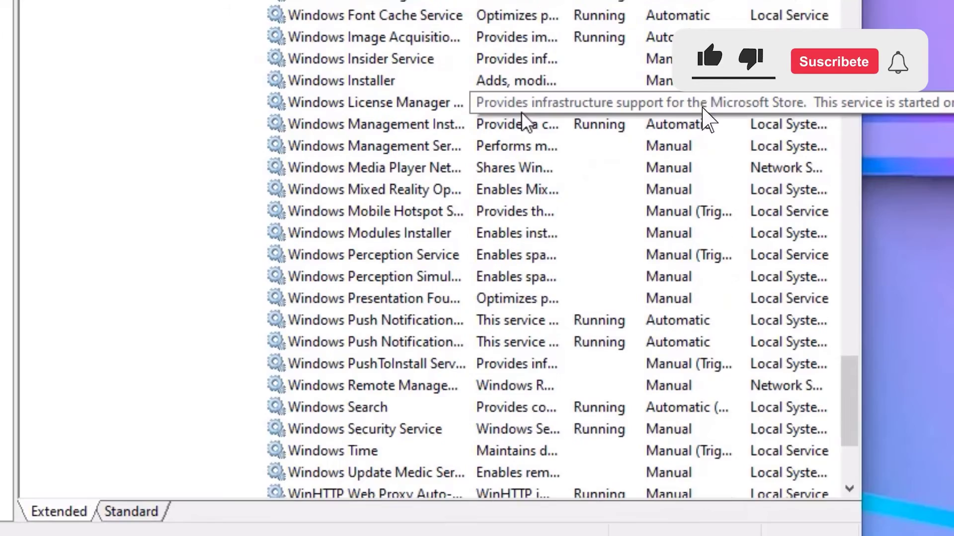
left_click(320, 448)
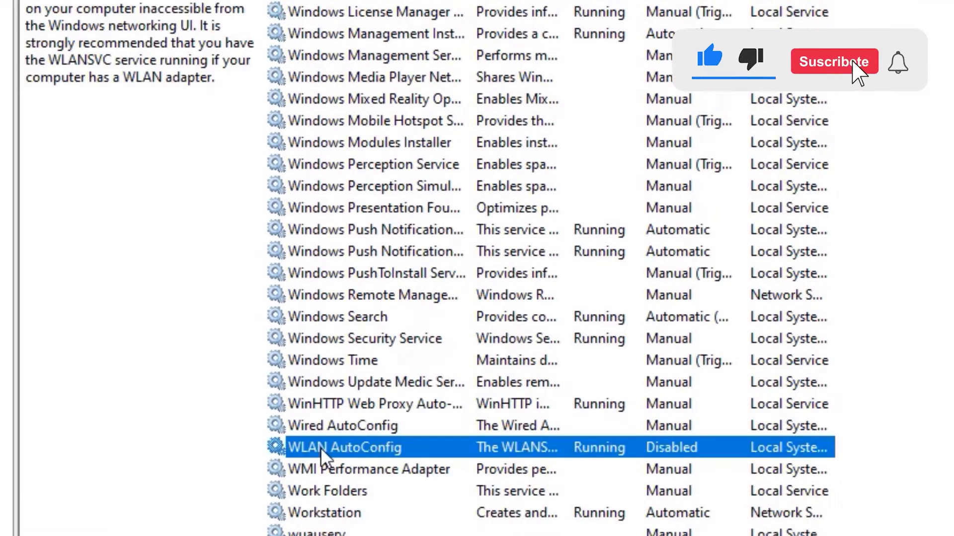
right_click(363, 450)
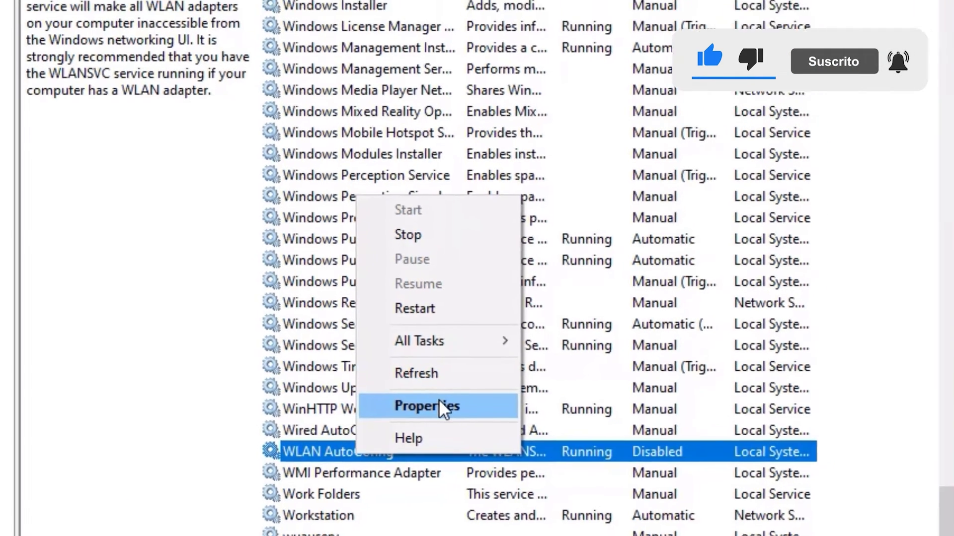
left_click(437, 401)
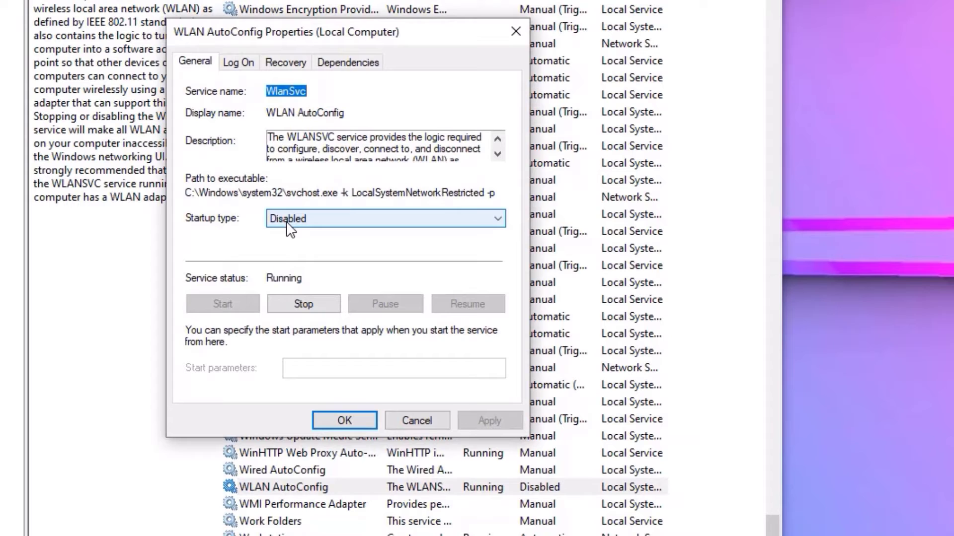
Set WLAN AutoConfig startup to Automatic, stop and restart the service, and apply
left_click(286, 223)
left_click(288, 251)
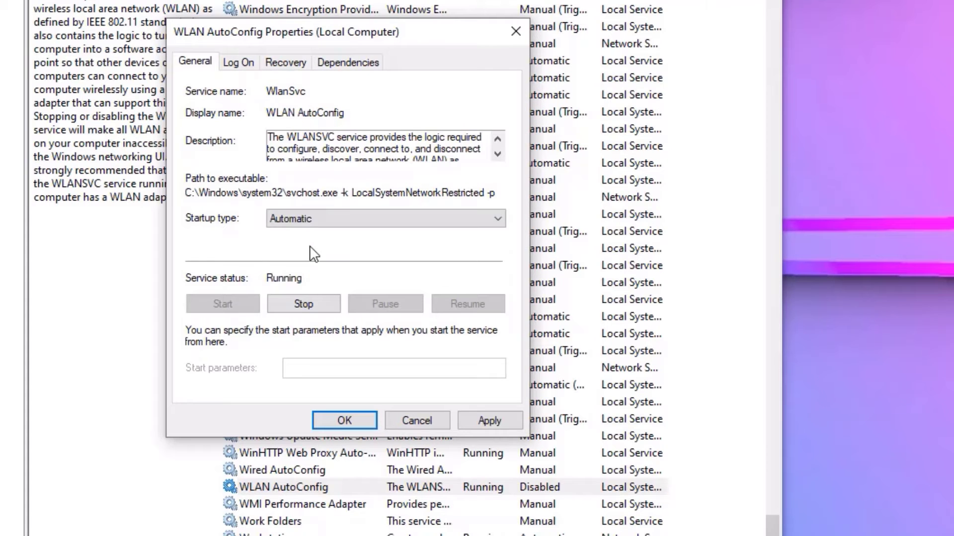
left_click(313, 296)
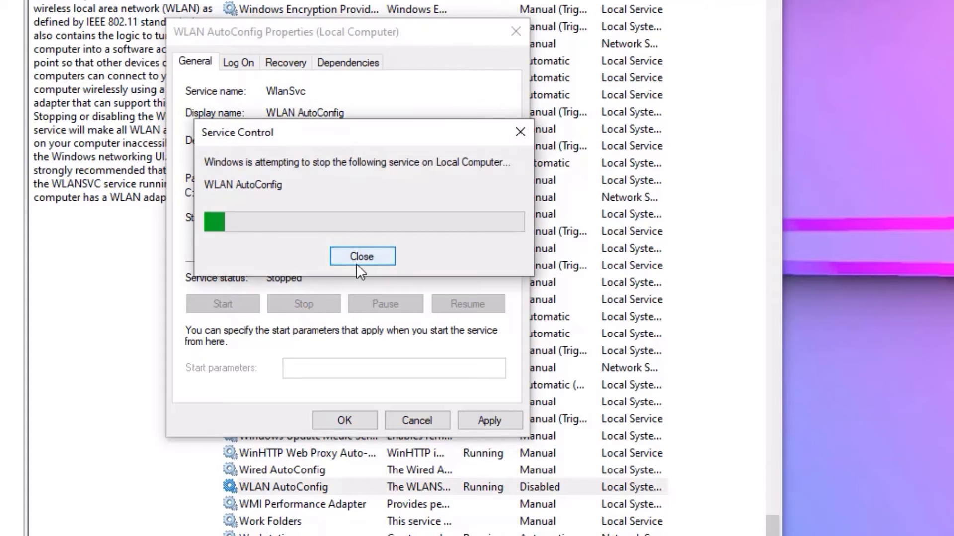
left_click(466, 421)
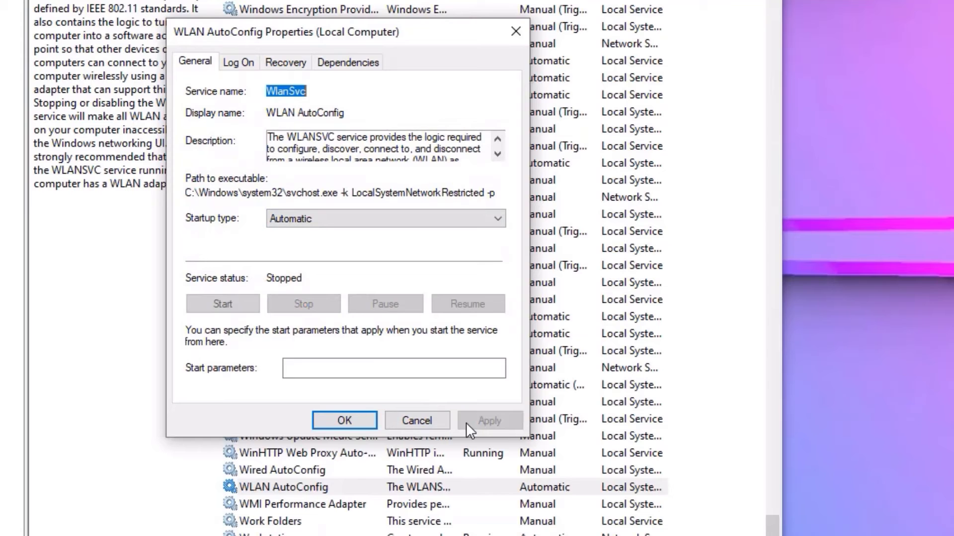
left_click(222, 309)
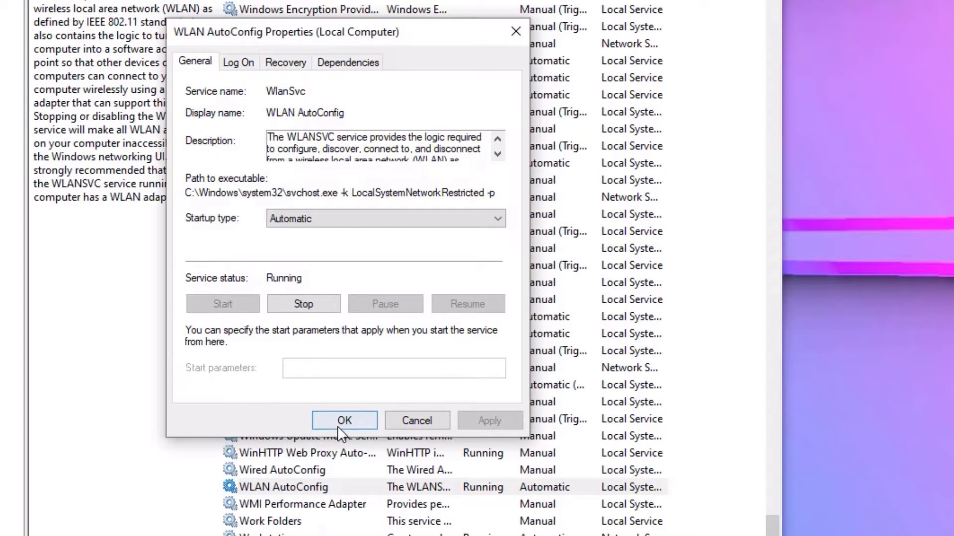
left_click(339, 424)
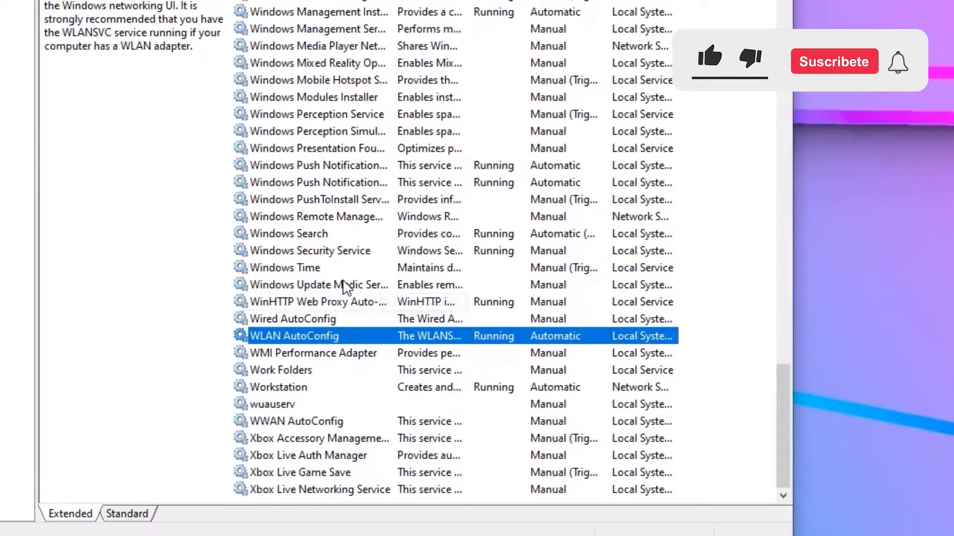
Set Windows Update Medic Service startup to Automatic and start it
right_click(344, 285)
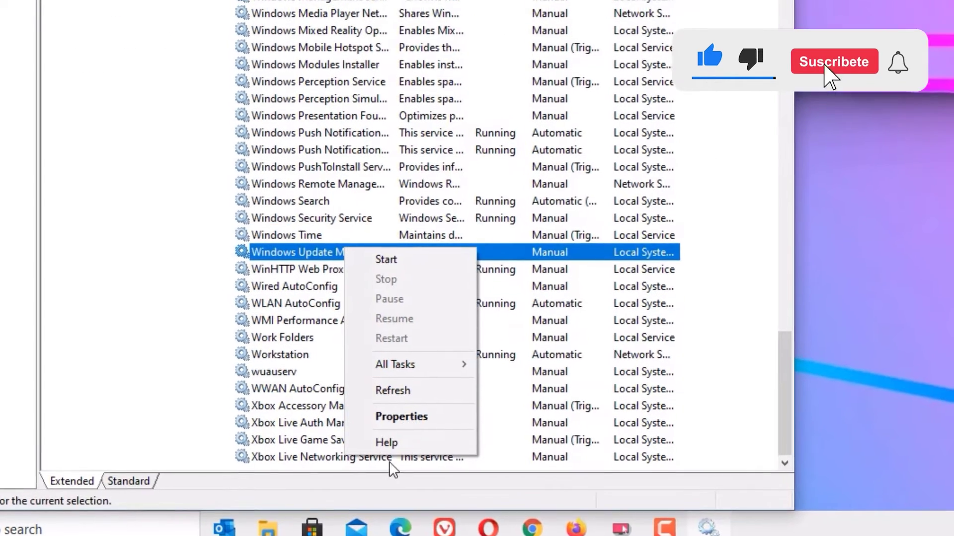
left_click(401, 416)
left_click(341, 180)
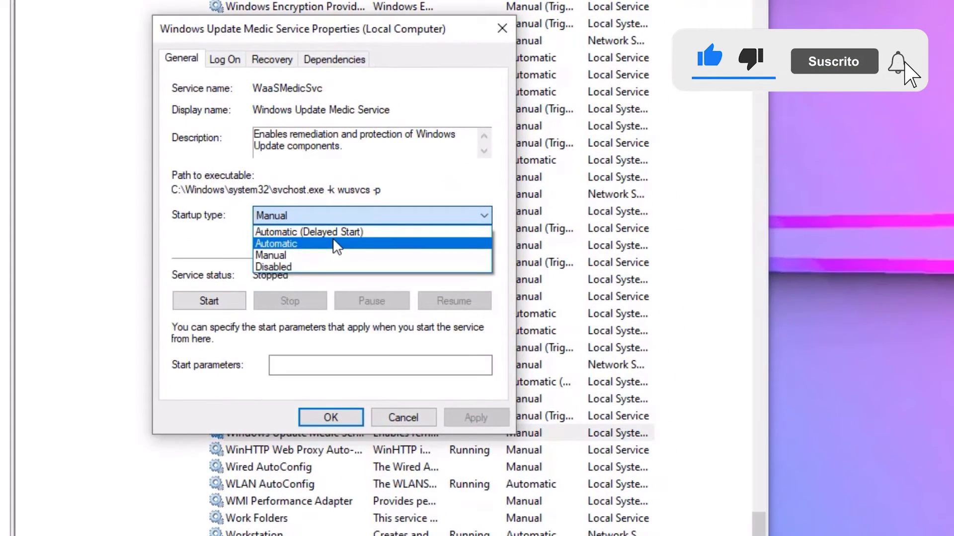
left_click(332, 240)
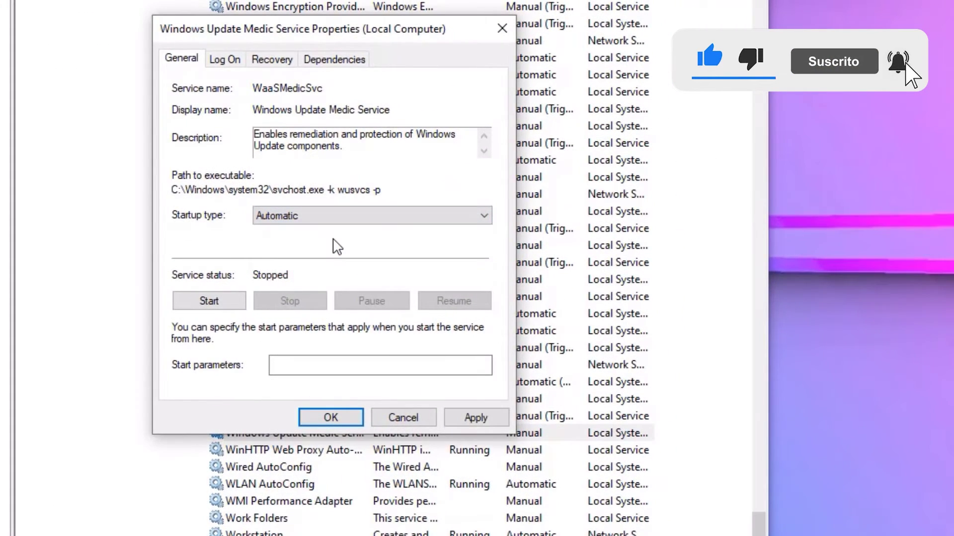
left_click(209, 301)
left_click(310, 415)
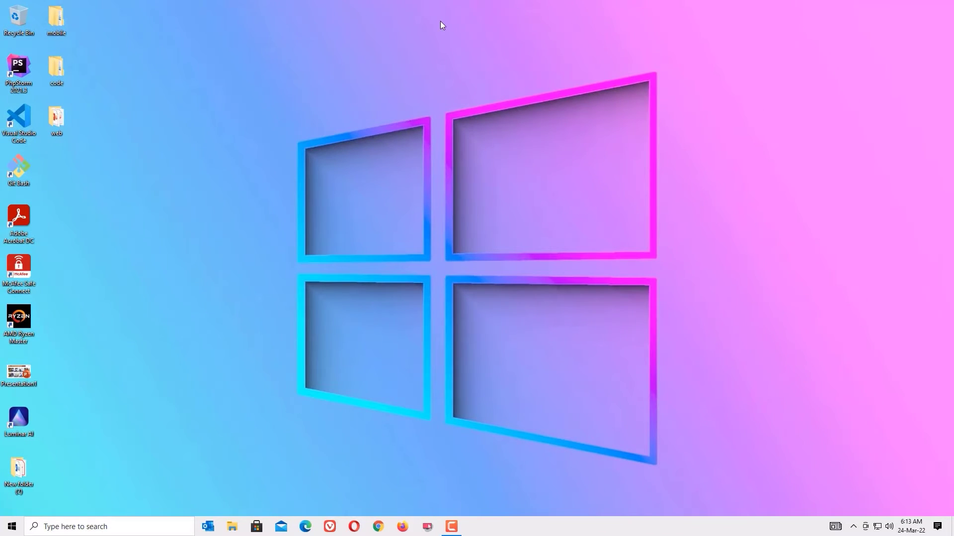
Open an administrator Command Prompt via 'cmd' search and run netsh winsock reset
left_click(94, 527)
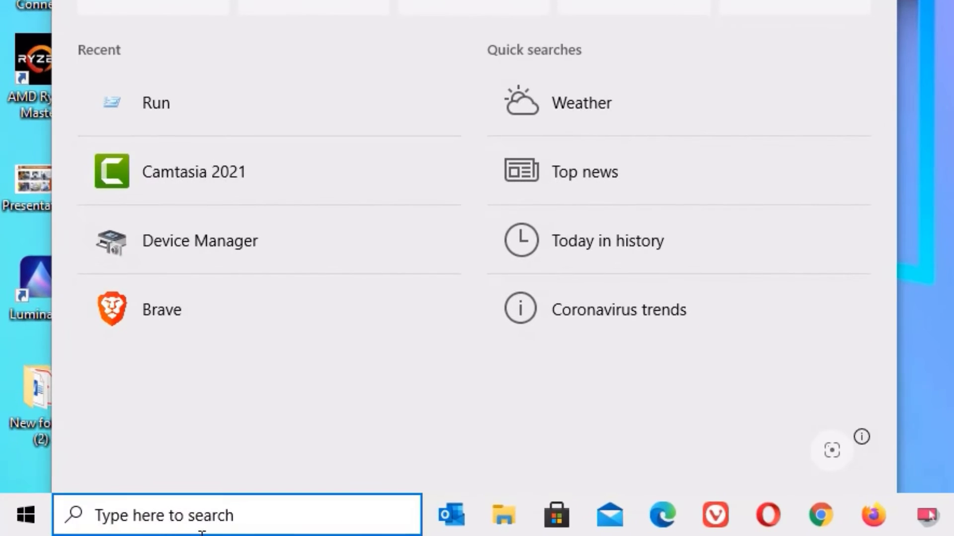
type("c")
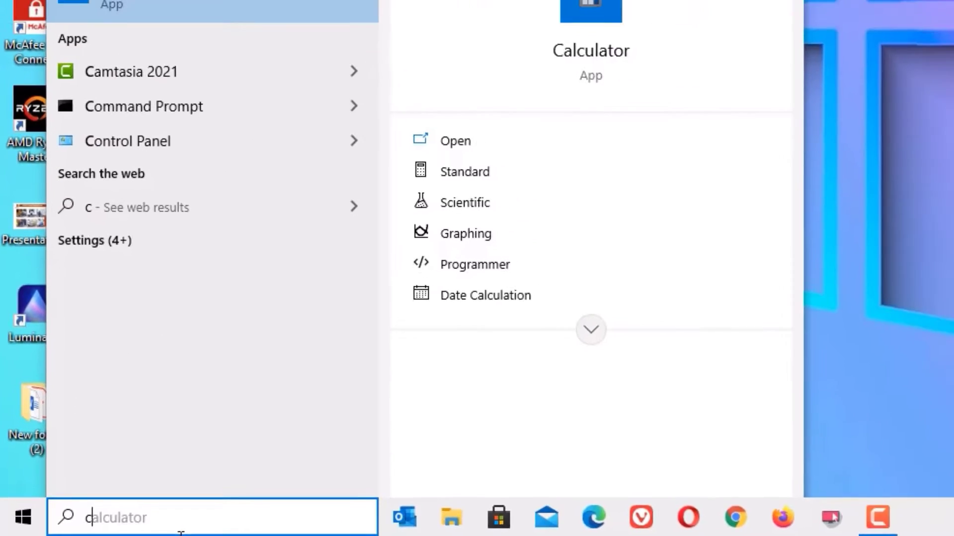
type("md")
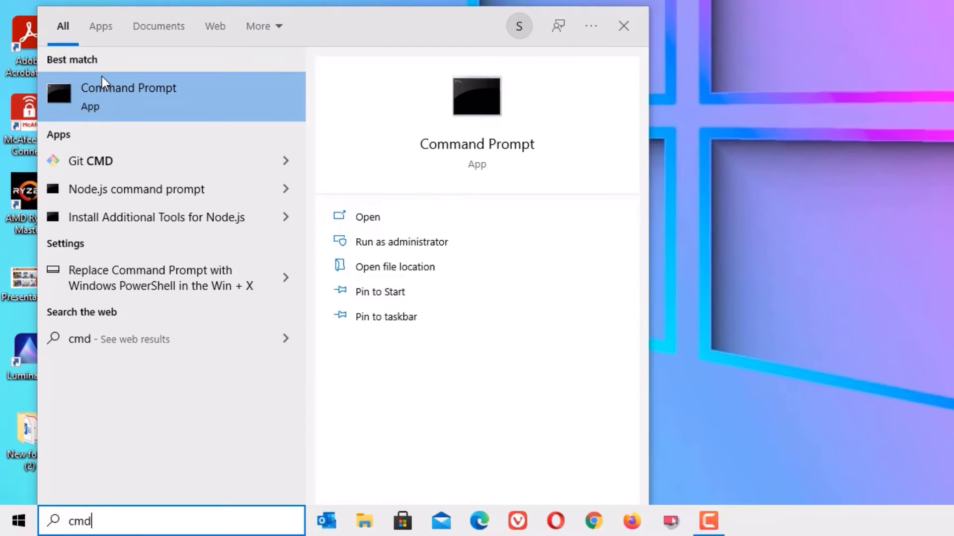
right_click(103, 76)
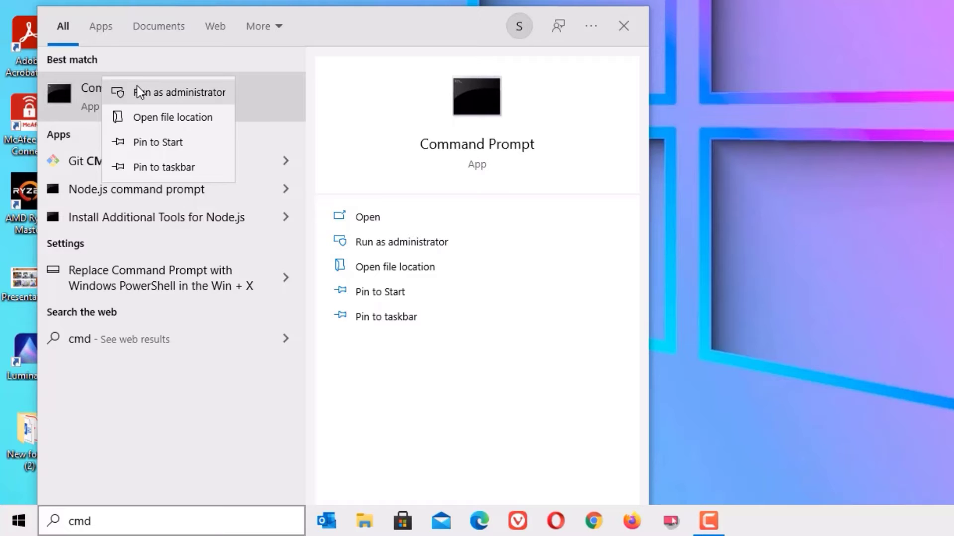
left_click(137, 89)
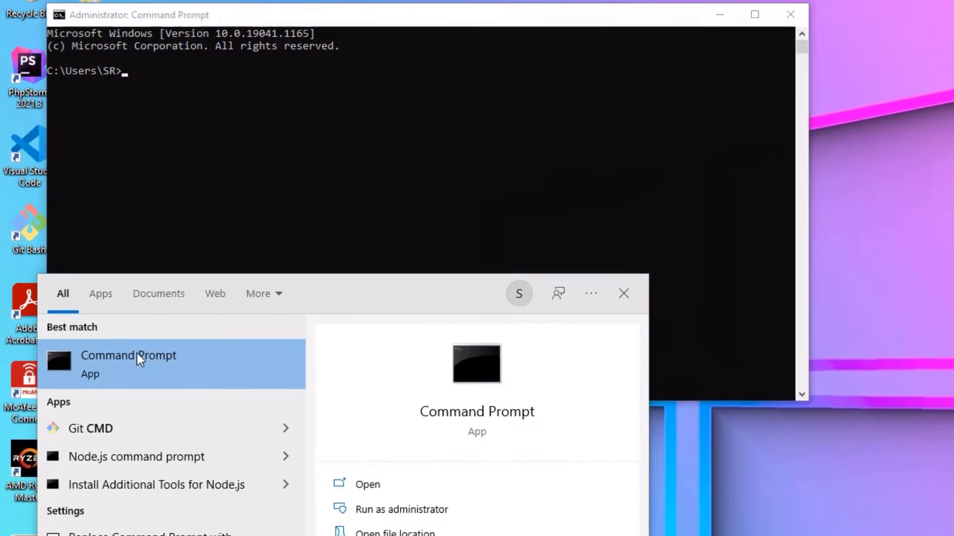
left_click(223, 154)
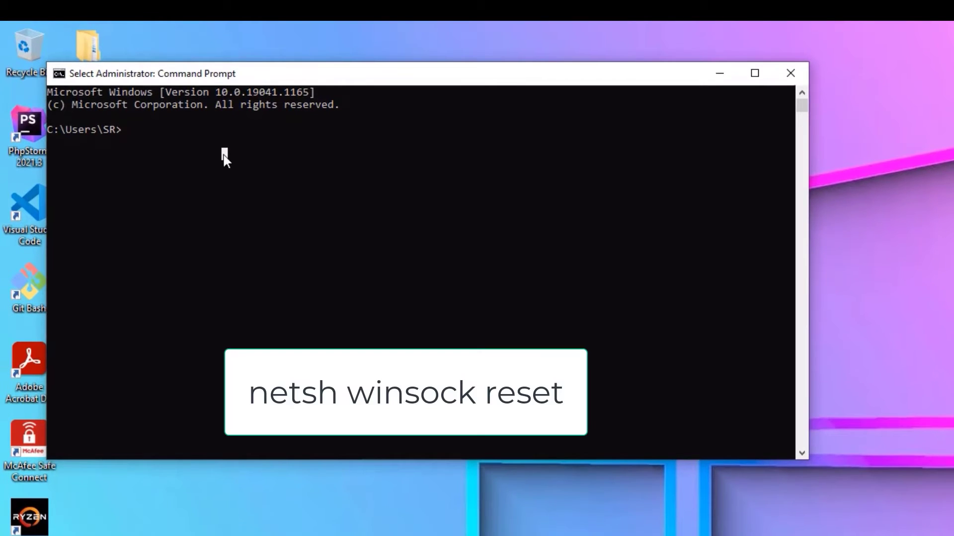
type("netsh")
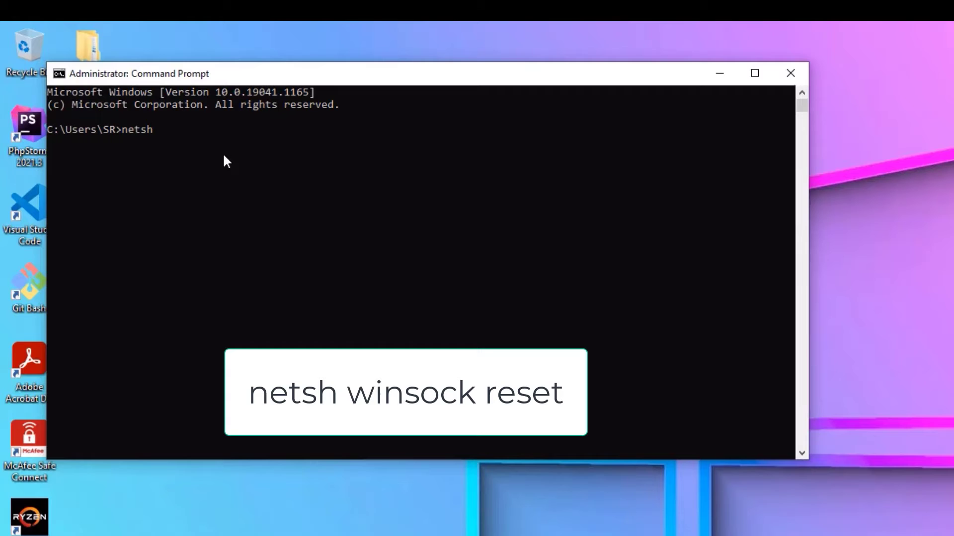
type(" winsock re")
type("set")
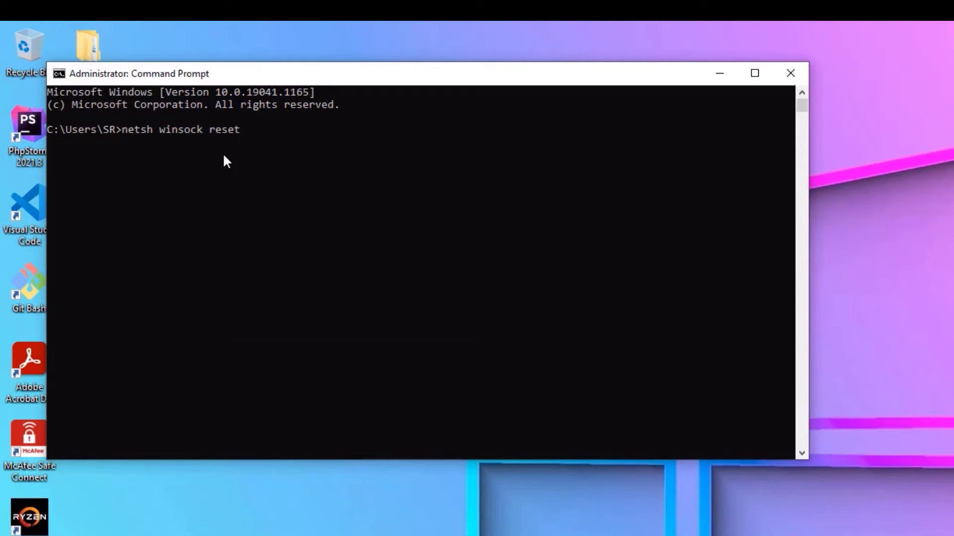
key("Return")
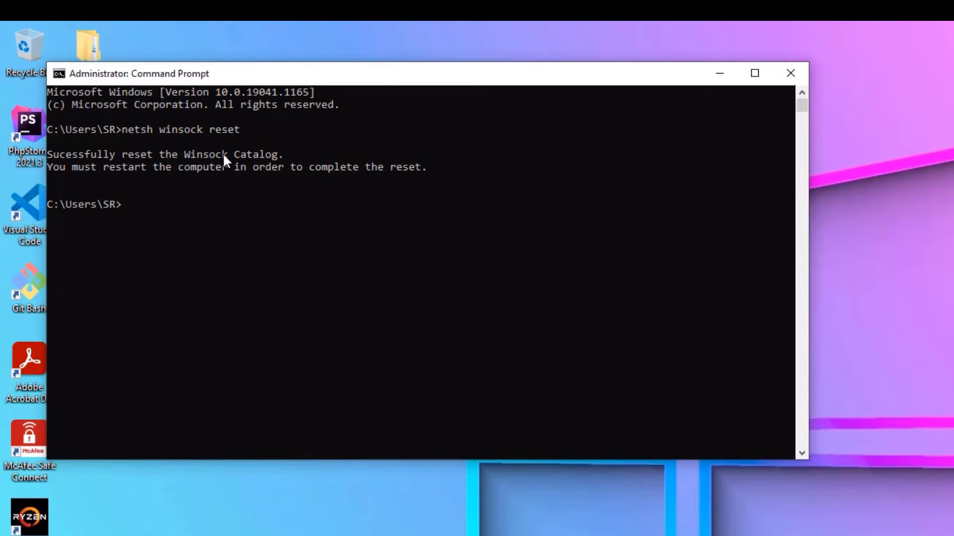
Run 'netsh int ip reset resetlog.txt', then exit the console
type("netsh")
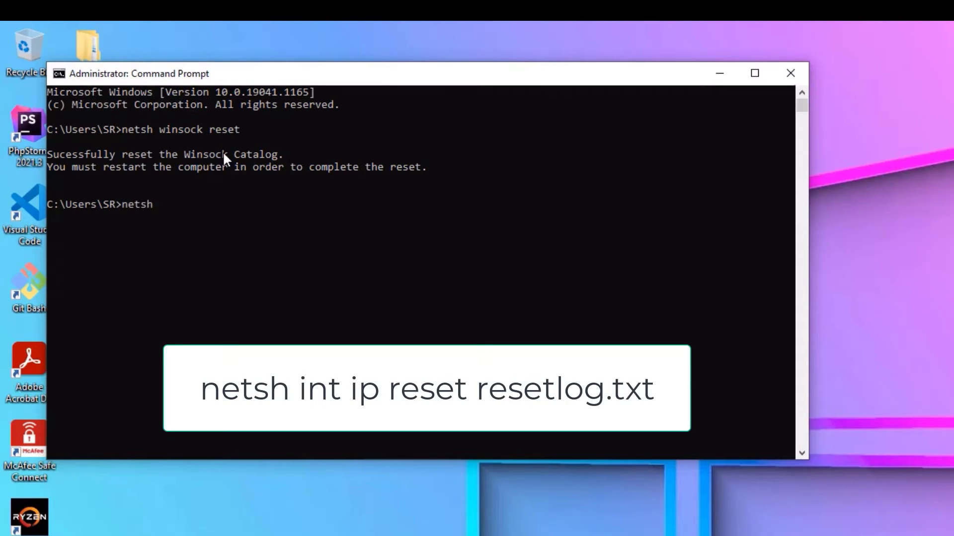
type(" int i")
type("p reset ")
type("resetlog.txt")
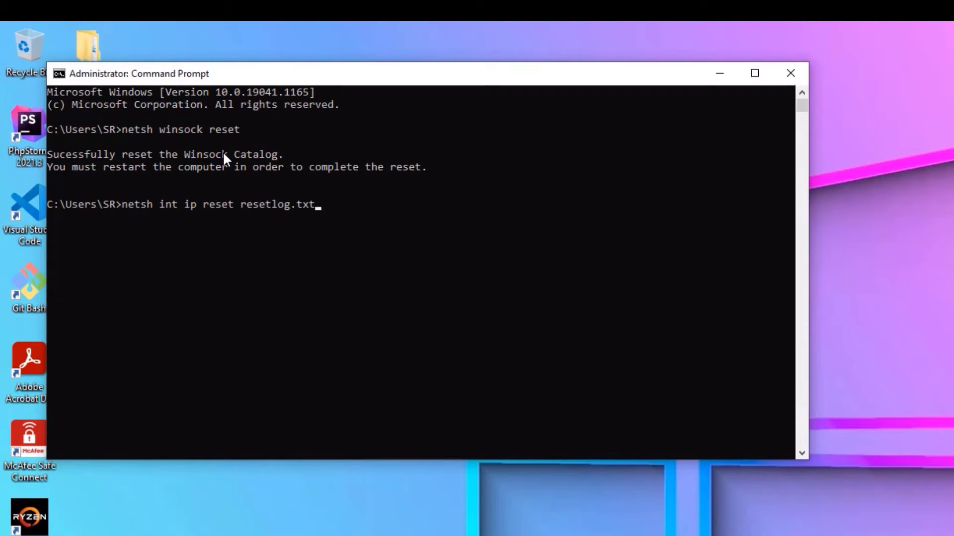
key("Return")
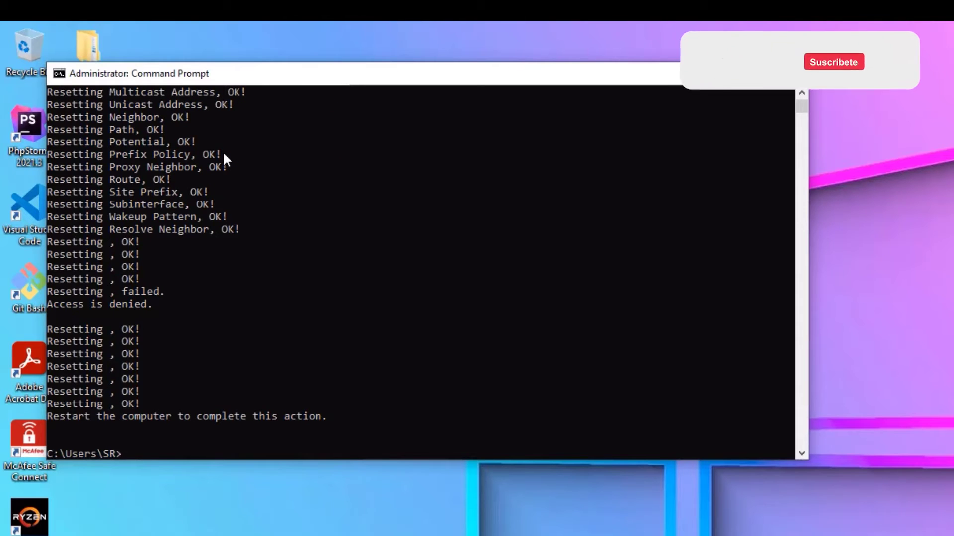
type("ex")
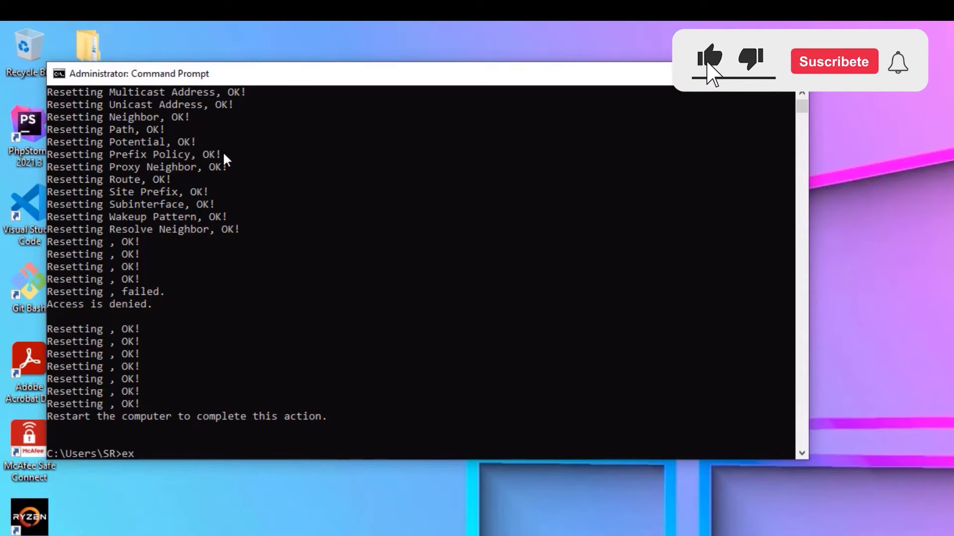
type("it")
key("Return")
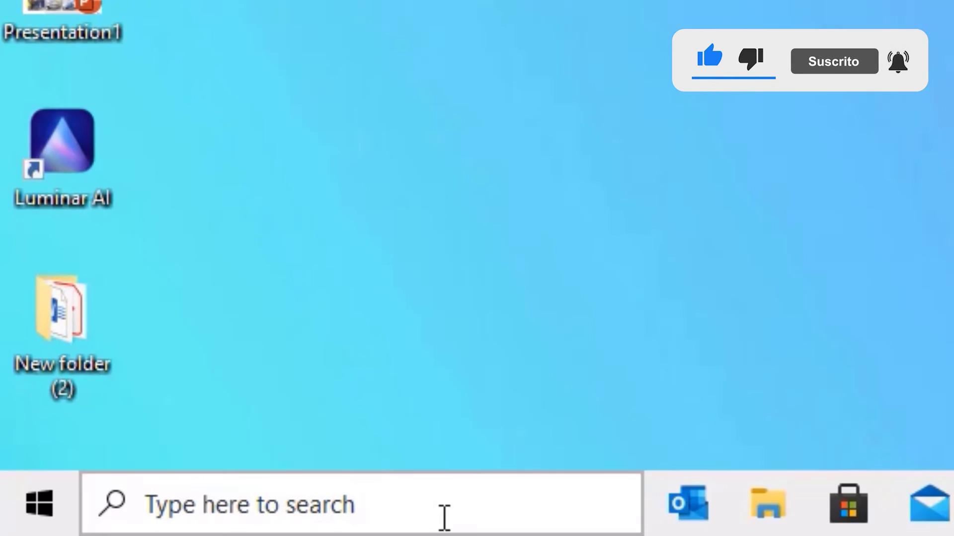
Search 'device m' to open Device Manager and expand Network adapters
left_click(444, 518)
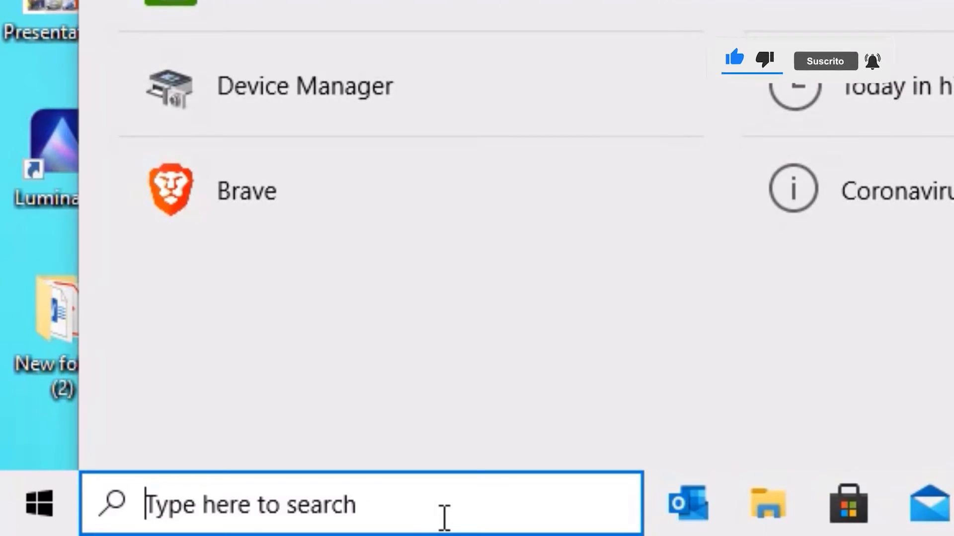
type("de")
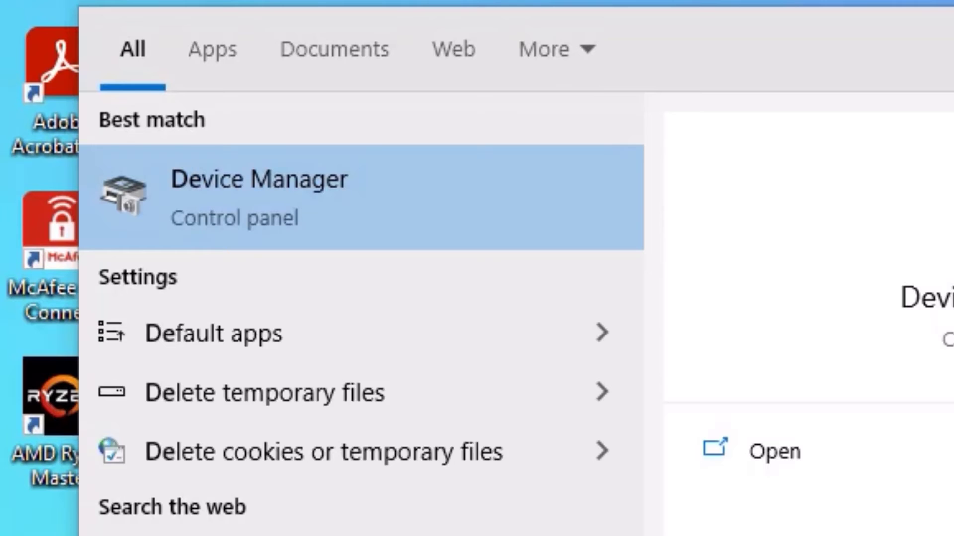
type("vice m")
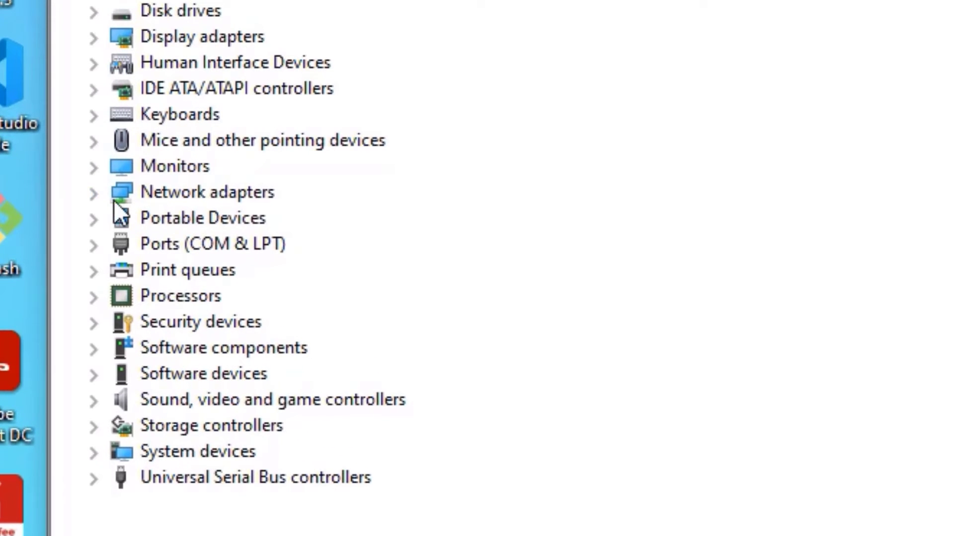
left_click(94, 193)
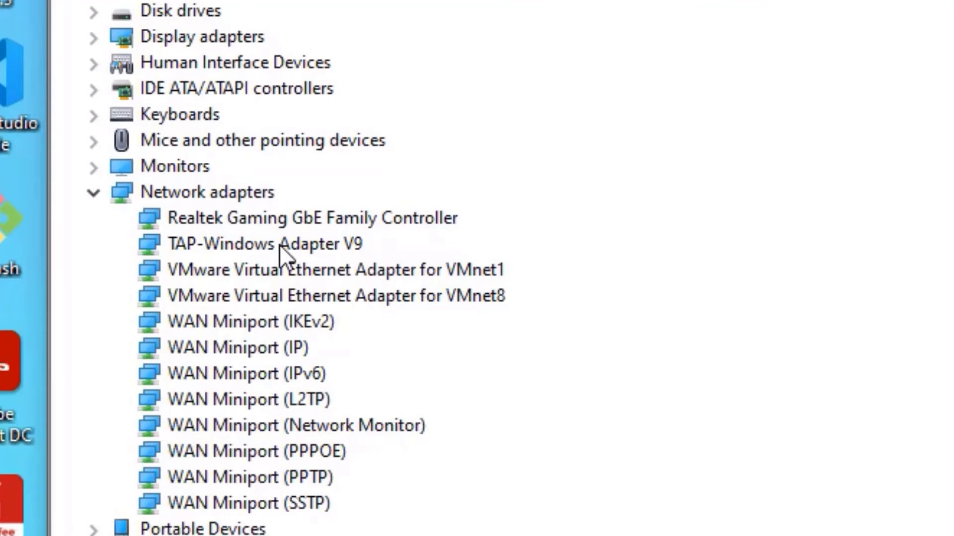
Update the Realtek adapter with the Microsoft Realtek Gaming GbE Family Controller driver from the compatible list
right_click(267, 222)
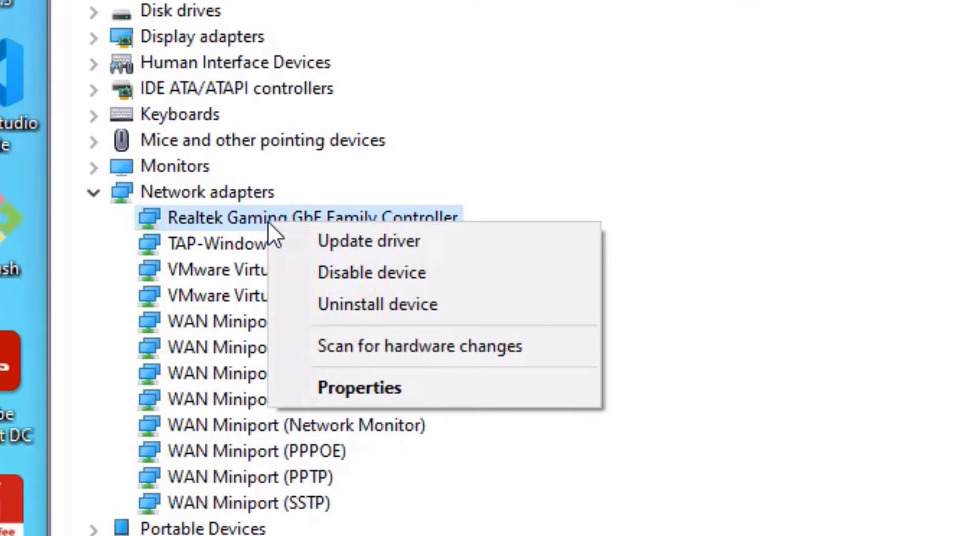
left_click(368, 242)
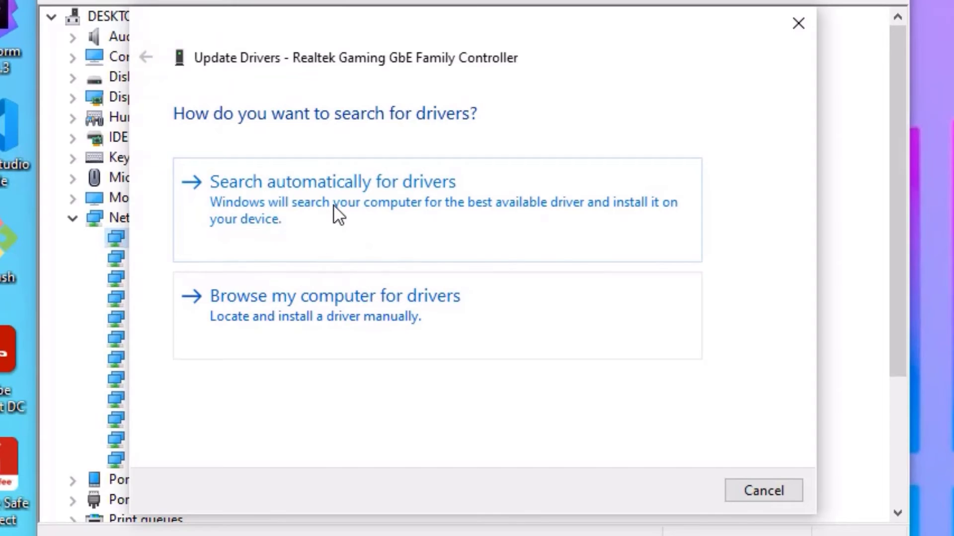
left_click(309, 334)
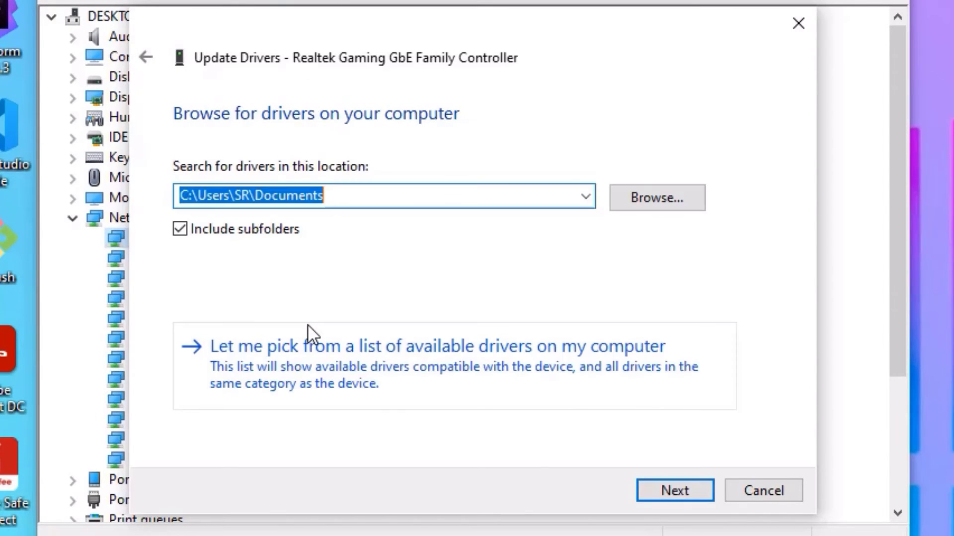
left_click(297, 374)
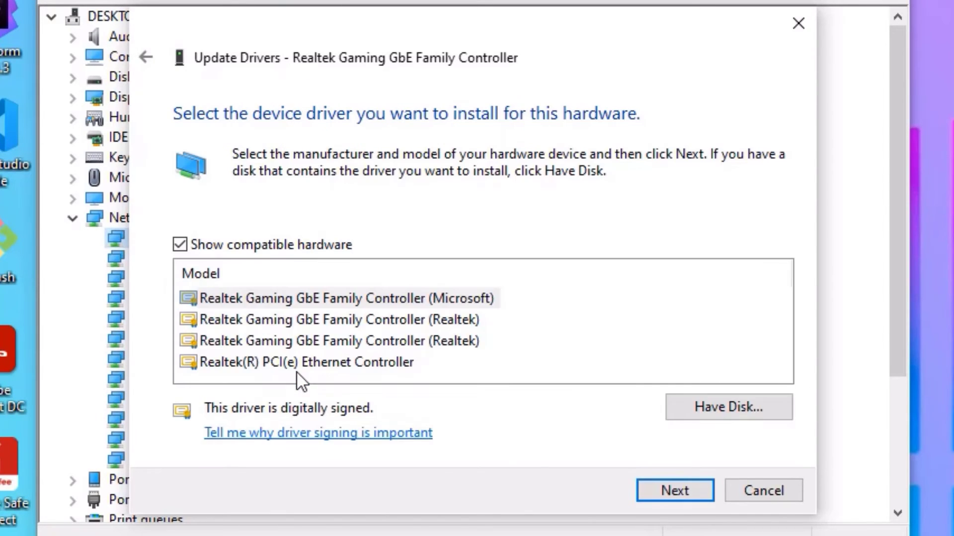
left_click(286, 305)
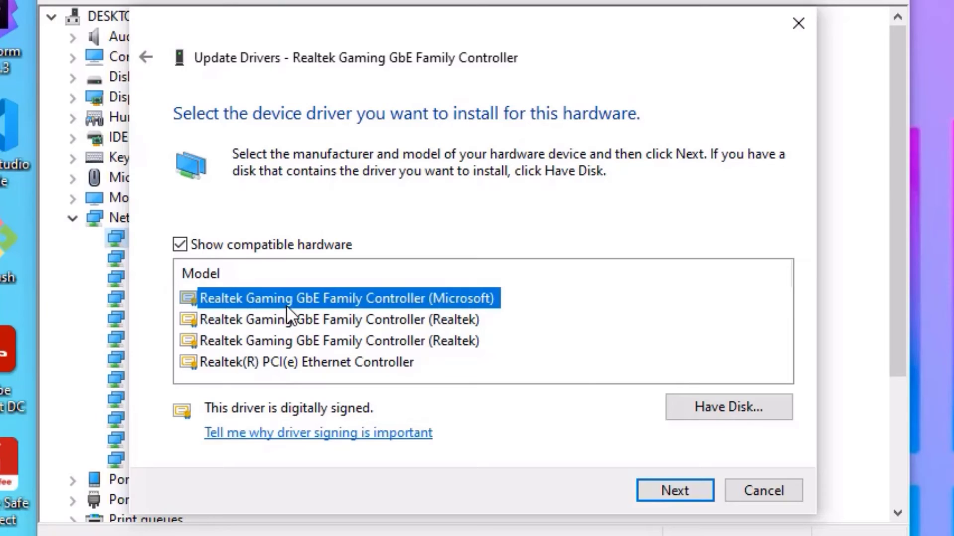
left_click(651, 478)
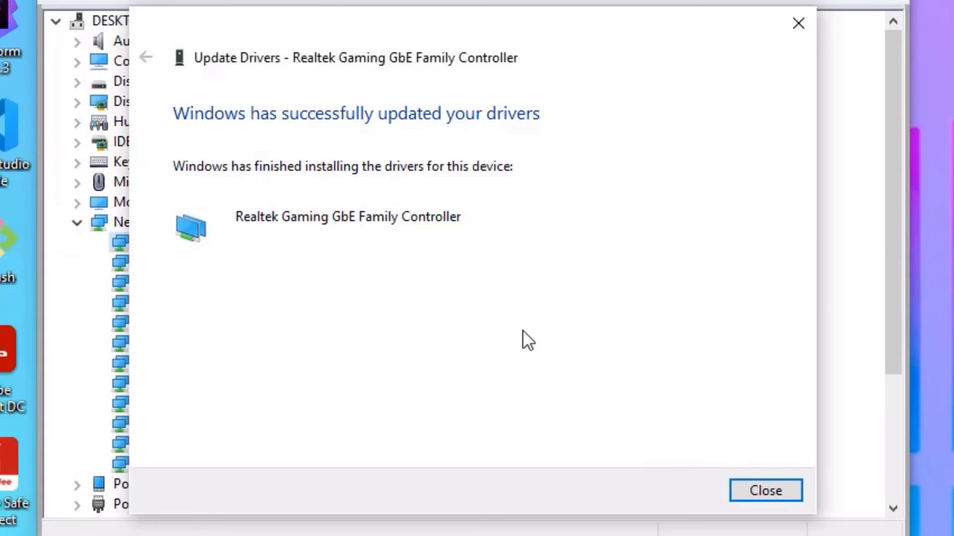
left_click(798, 25)
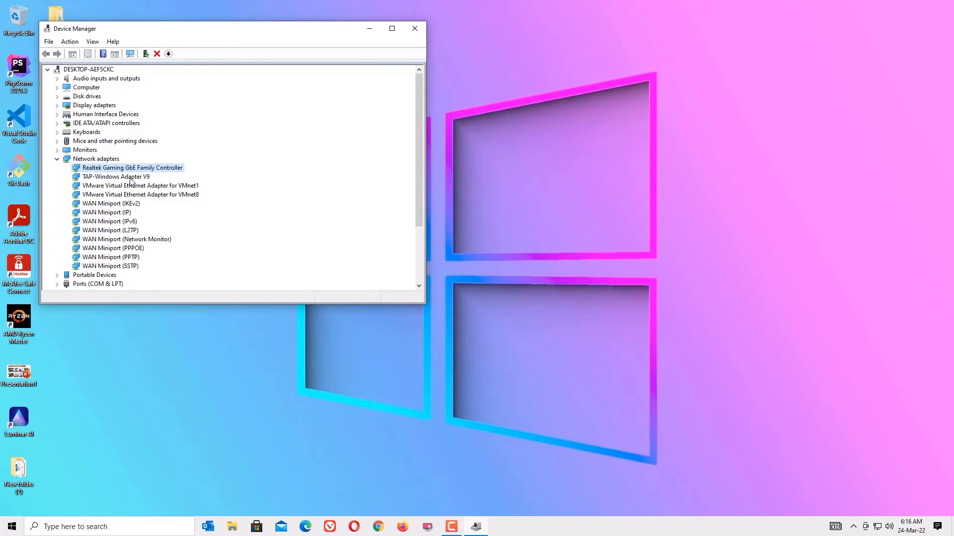
View the Start menu's Restart option without using it, then dismiss the menu
right_click(131, 180)
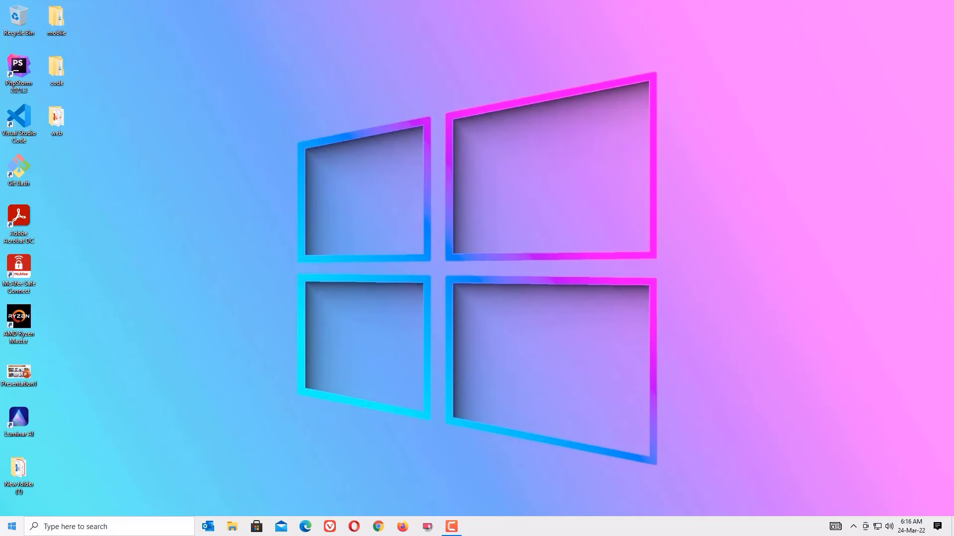
left_click(12, 526)
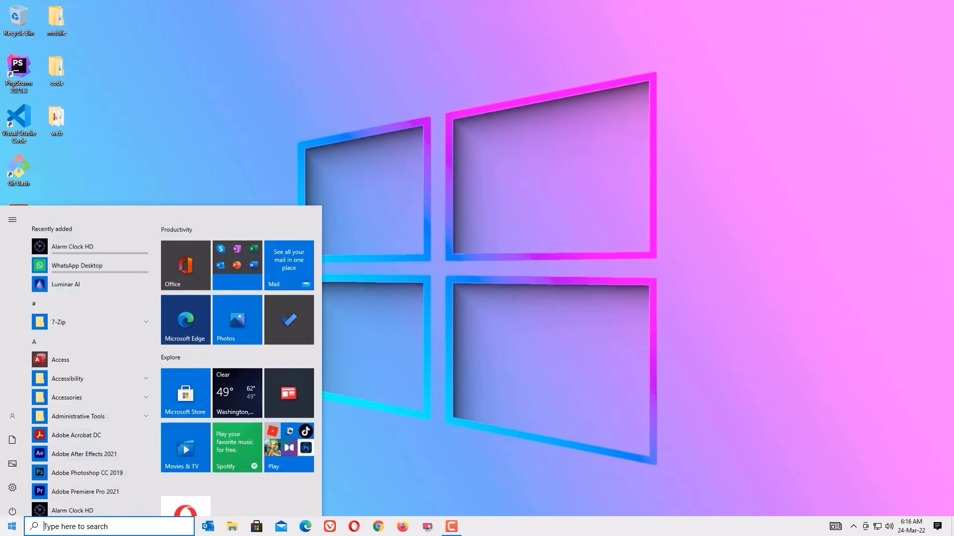
left_click(13, 505)
left_click(45, 482)
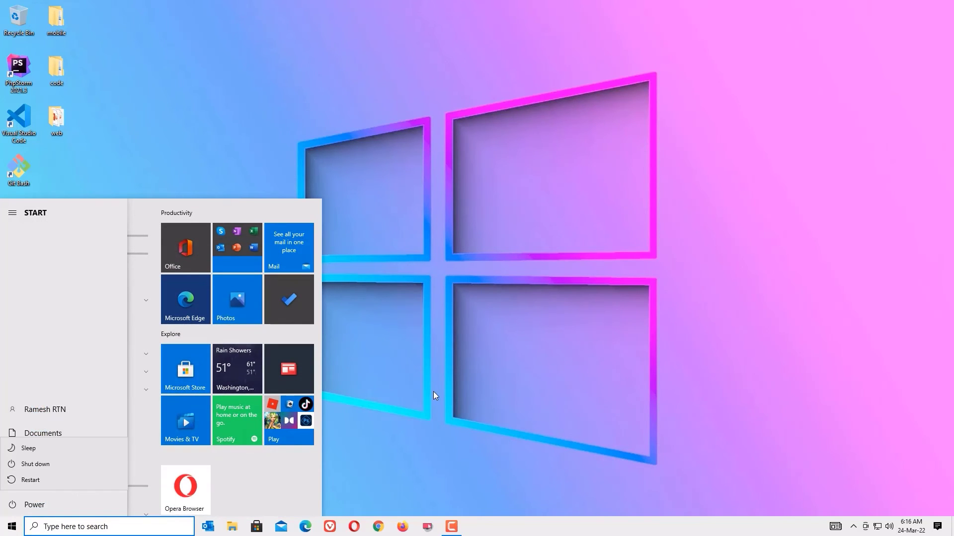
left_click(434, 395)
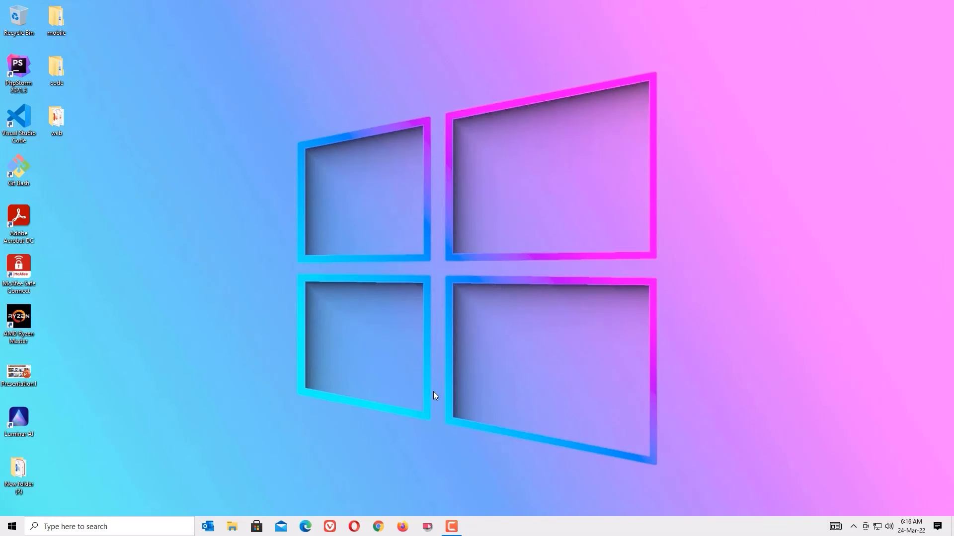